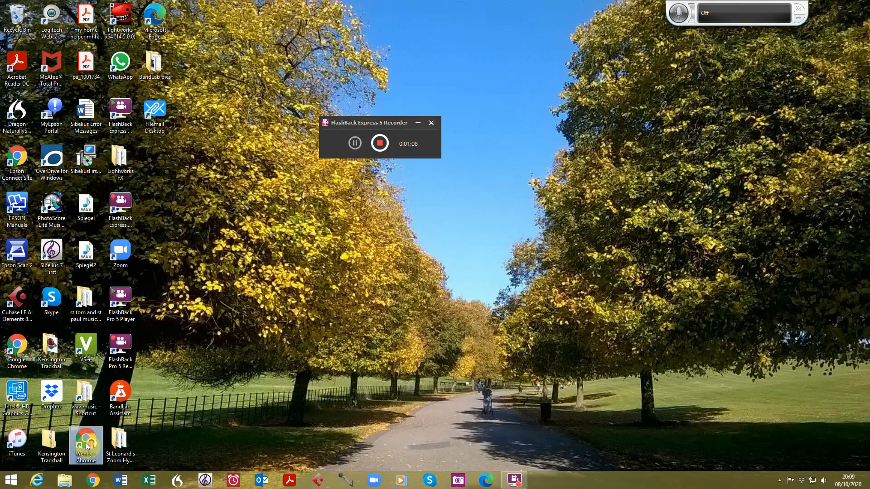
Step: Launch Chrome from the desktop shortcut to get a blank New Tab page
double_click(86, 444)
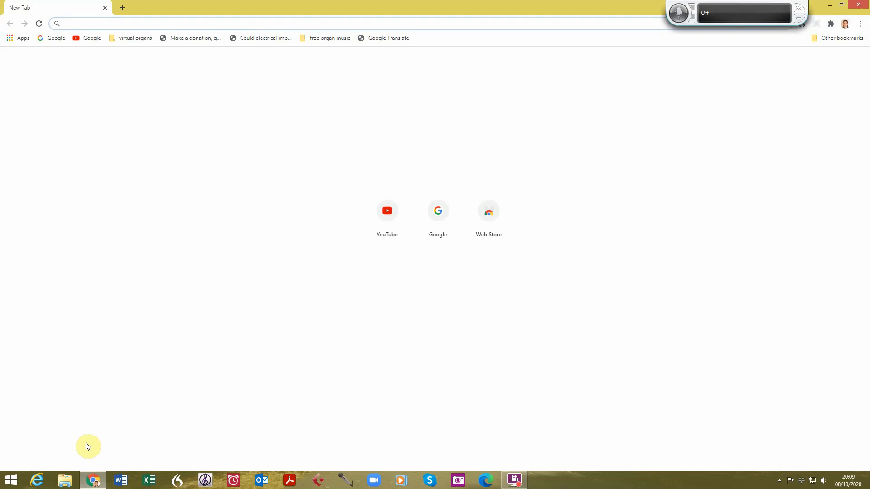
Step: Search Google for 'bandlab uk', open the BandLab: Music Starts Here site, and go to Log In
click(59, 39)
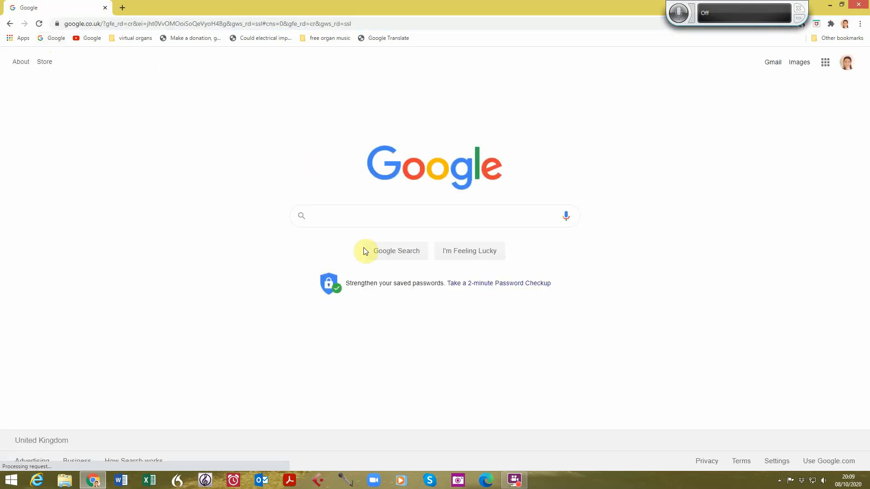
text(bandlab)
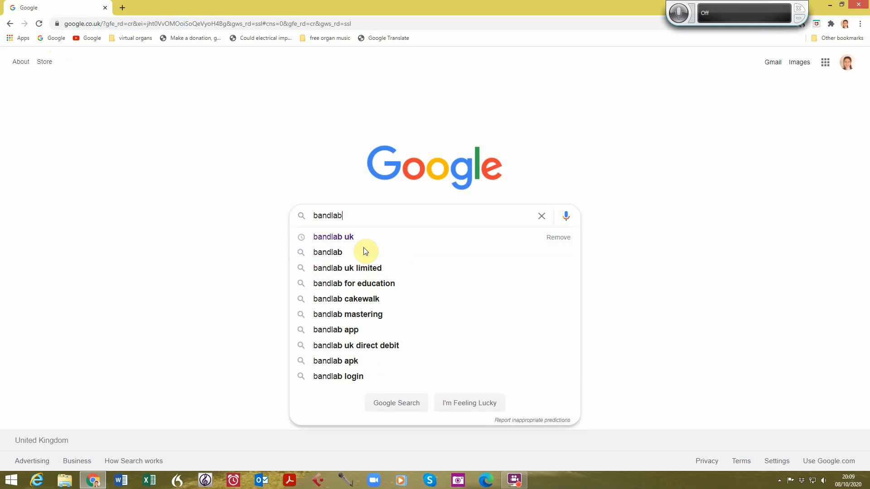
click(364, 248)
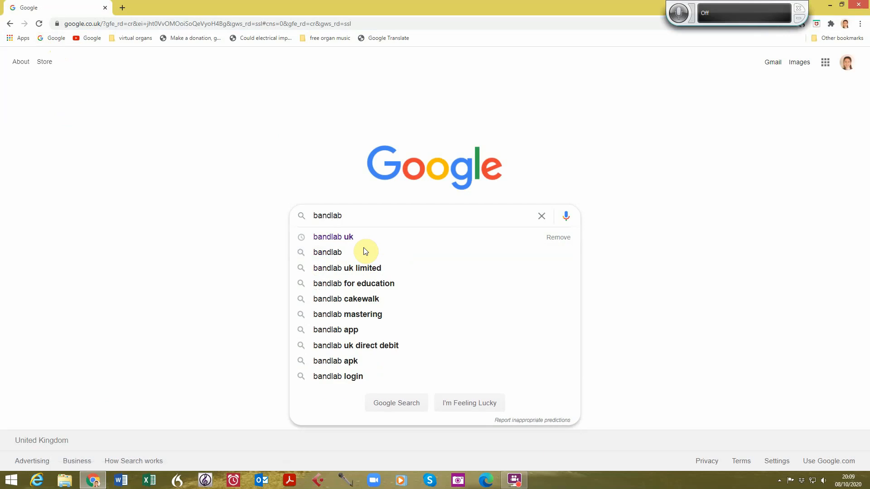
click(347, 236)
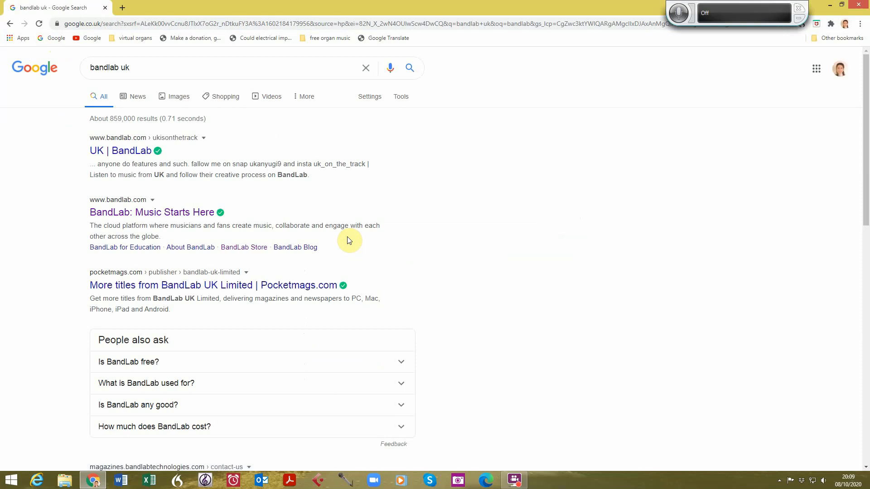
click(135, 215)
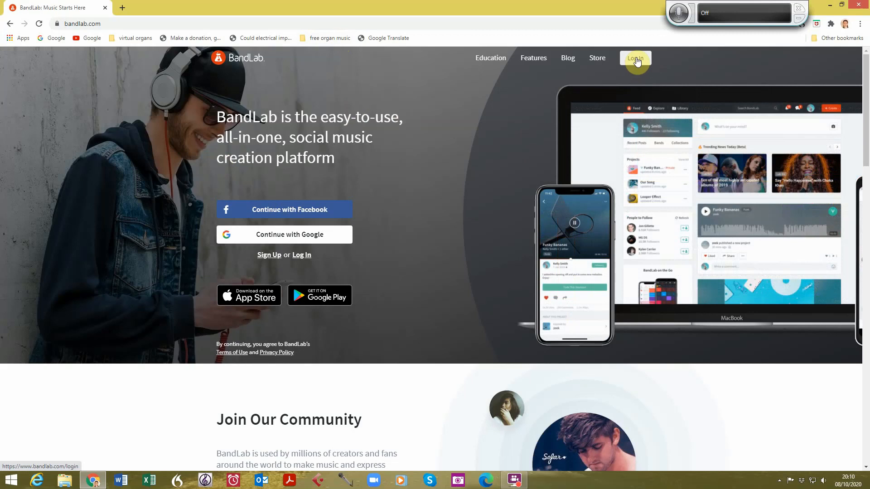
click(634, 63)
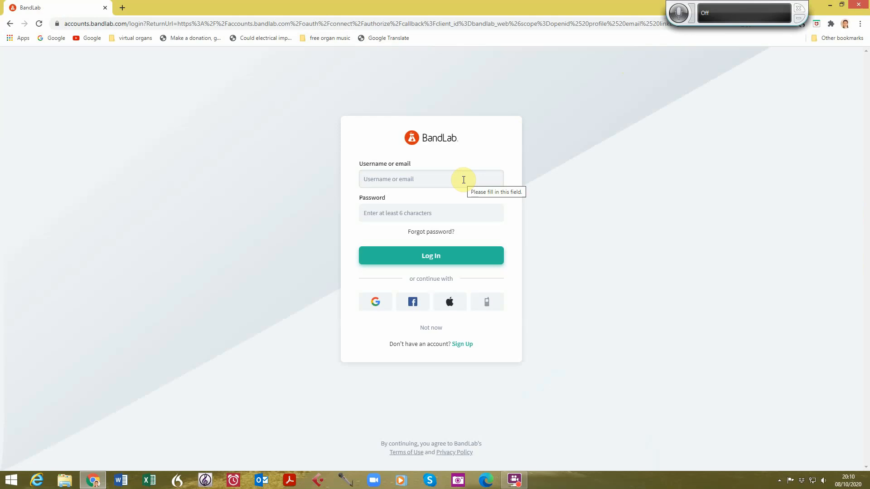
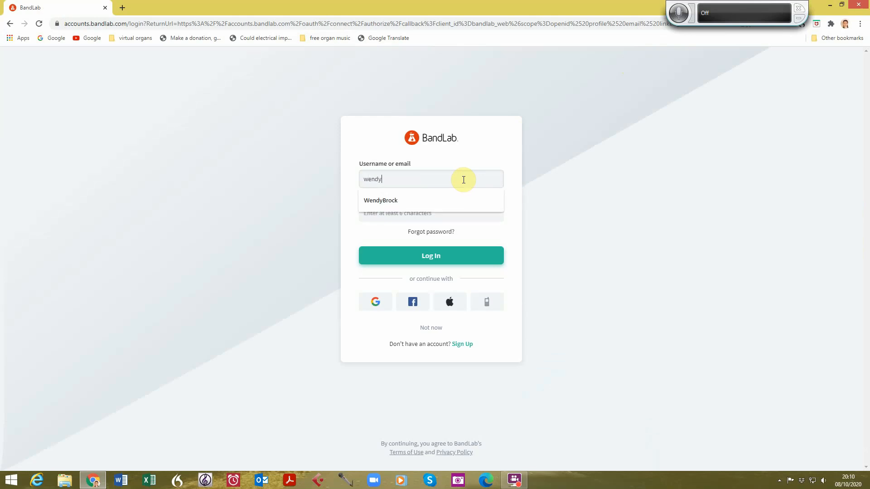
Step: Sign in to BandLab using the suggested account username and the account password
key(Down)
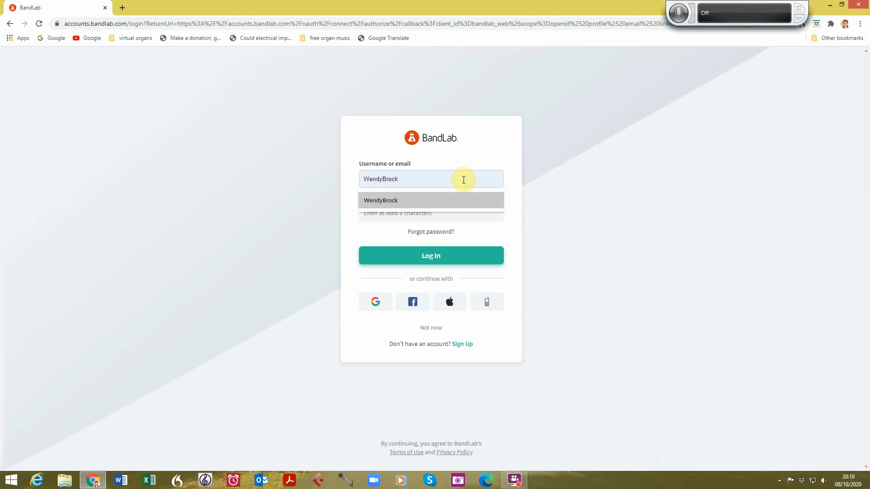
key(Return)
key(Tab)
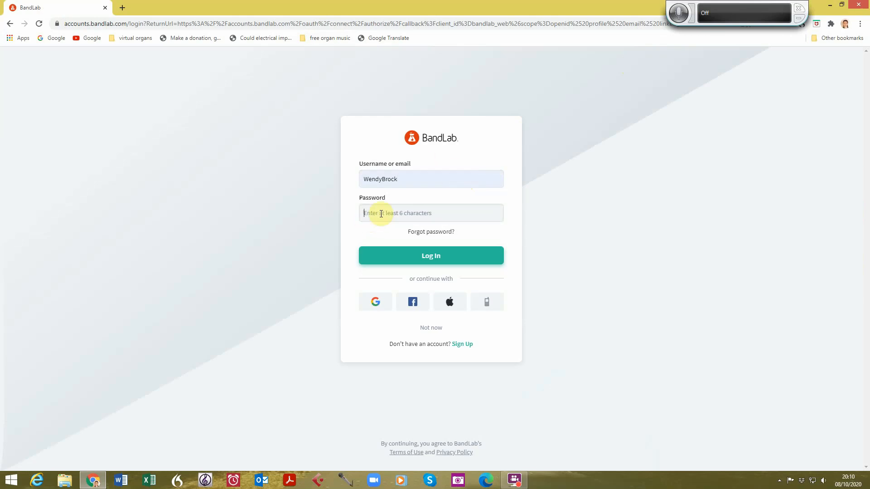
click(427, 259)
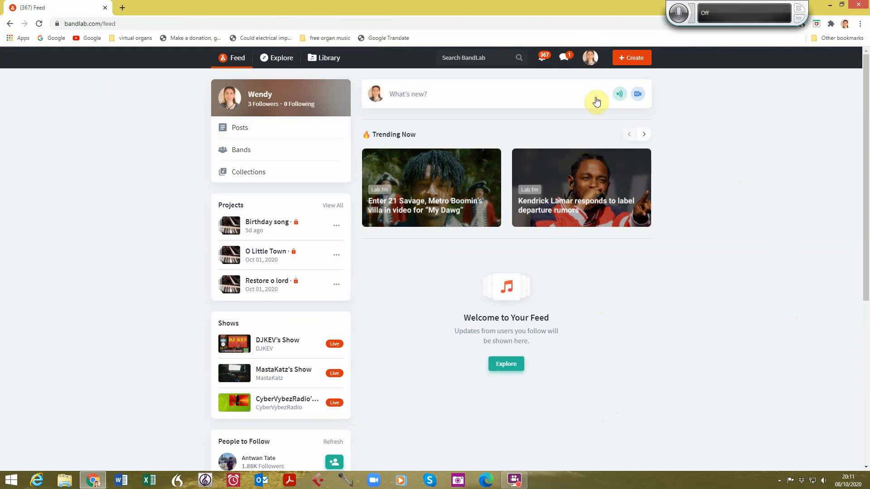
Step: Check and dismiss the notifications, then show the chat list with the St Leonard's conversation
click(544, 60)
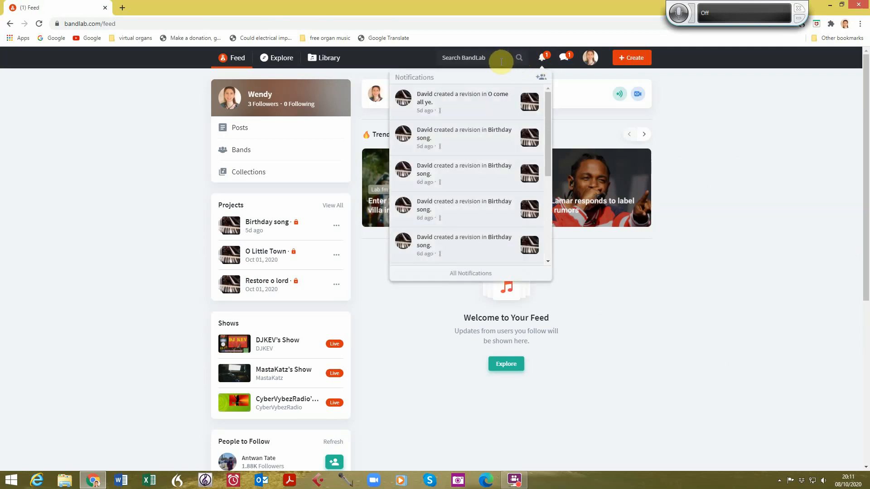
click(551, 64)
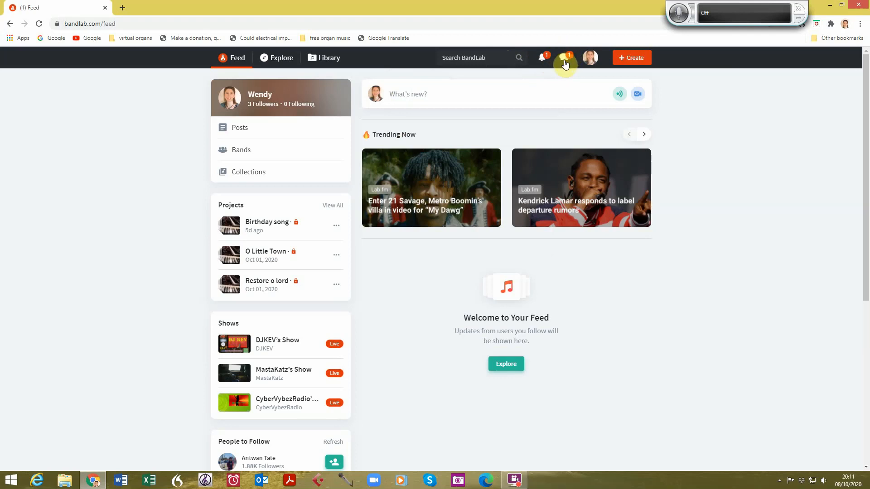
click(565, 59)
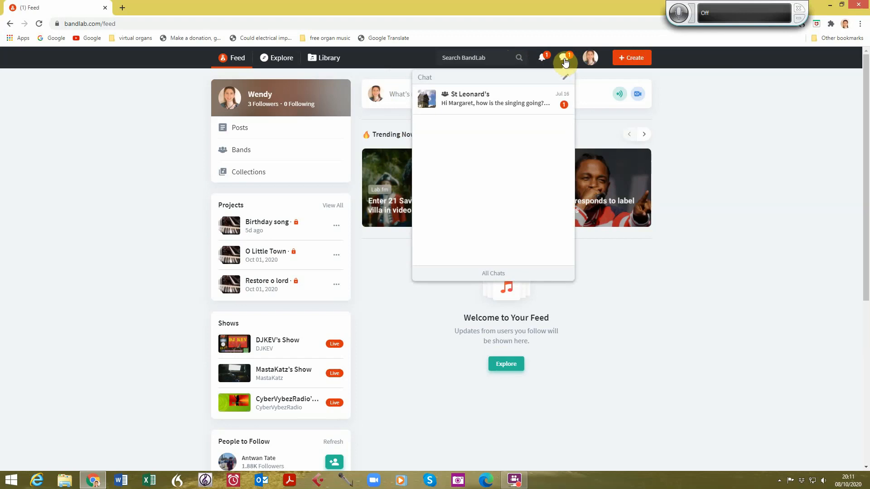
Step: Close the chat dropdown to return to the Feed page
click(565, 62)
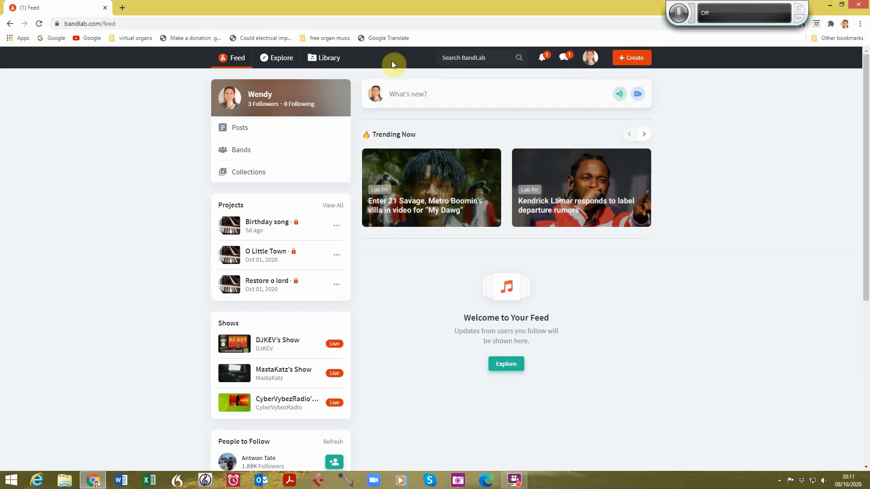
Step: In the Library, filter to St Leonard's band projects and open Holy, Holy, Holy Trial
click(323, 63)
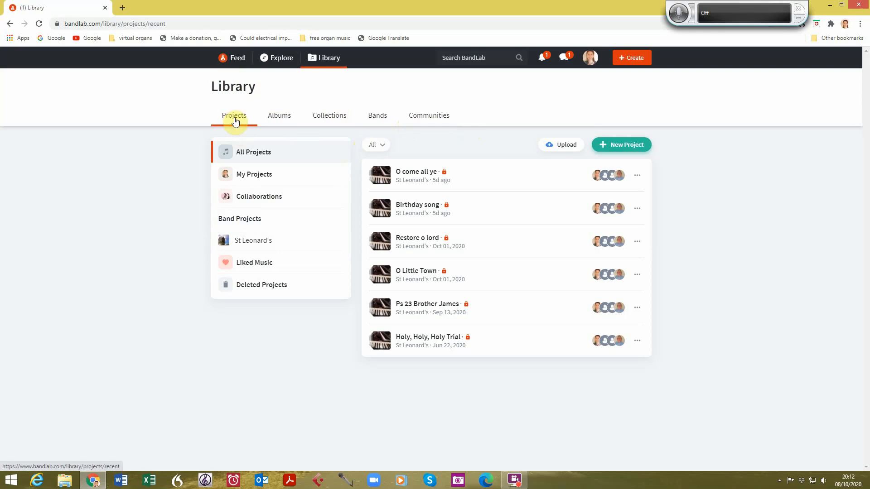
click(244, 247)
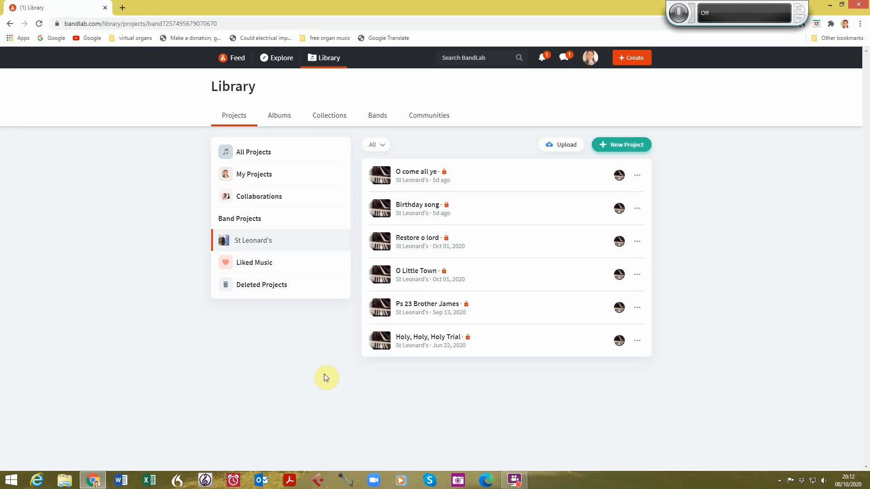
click(428, 338)
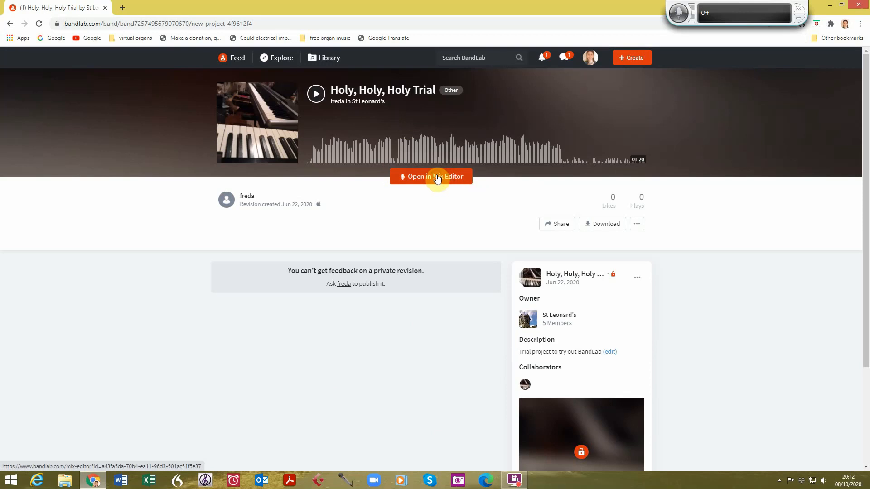
Step: Open Holy, Holy, Holy Trial in the Mix Editor (100 bpm, C major, 4/4)
click(437, 178)
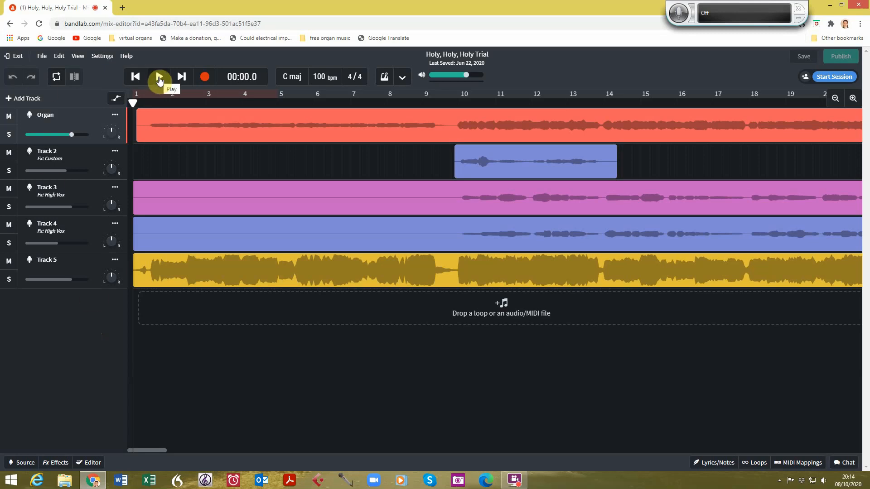
click(159, 80)
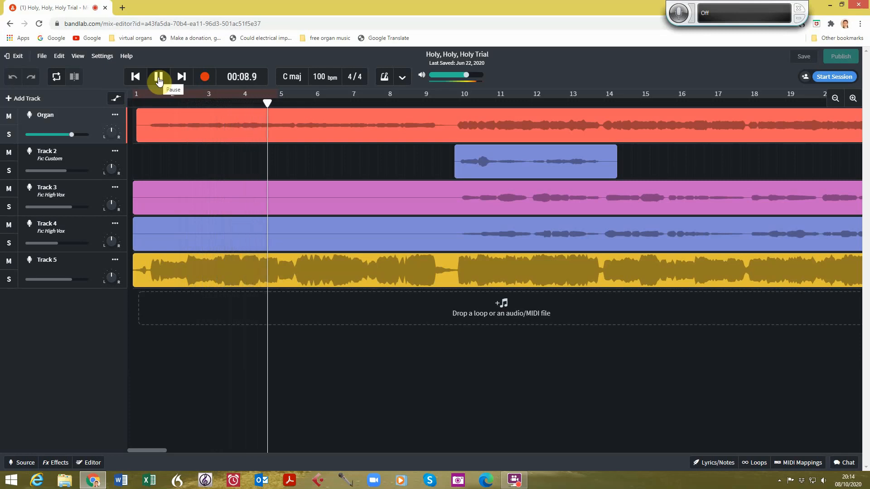
click(159, 80)
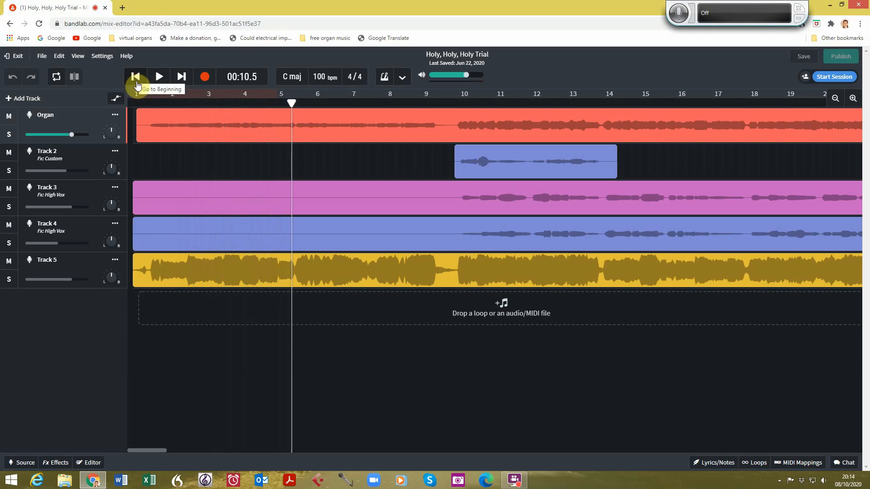
click(136, 77)
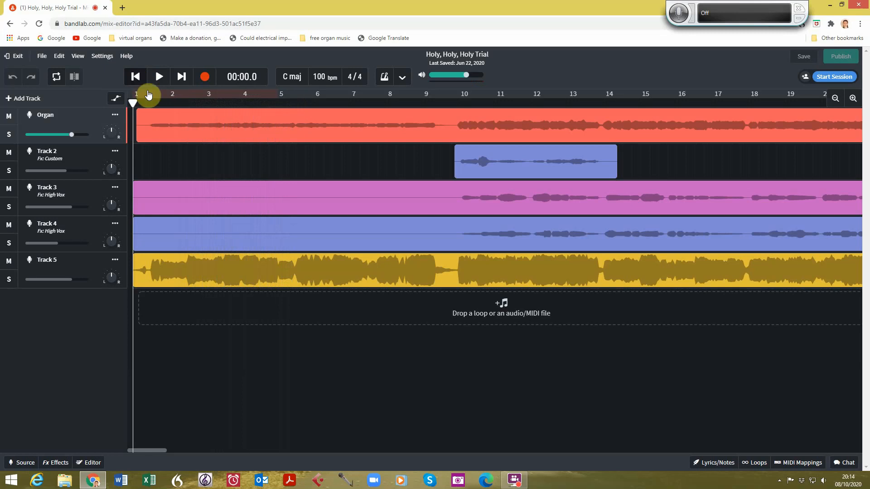
mouse_move(133, 102)
mouse_down()
mouse_move(325, 93)
mouse_move(395, 100)
mouse_move(109, 101)
mouse_move(145, 101)
mouse_move(130, 108)
mouse_up()
drag(133, 102, 68, 180)
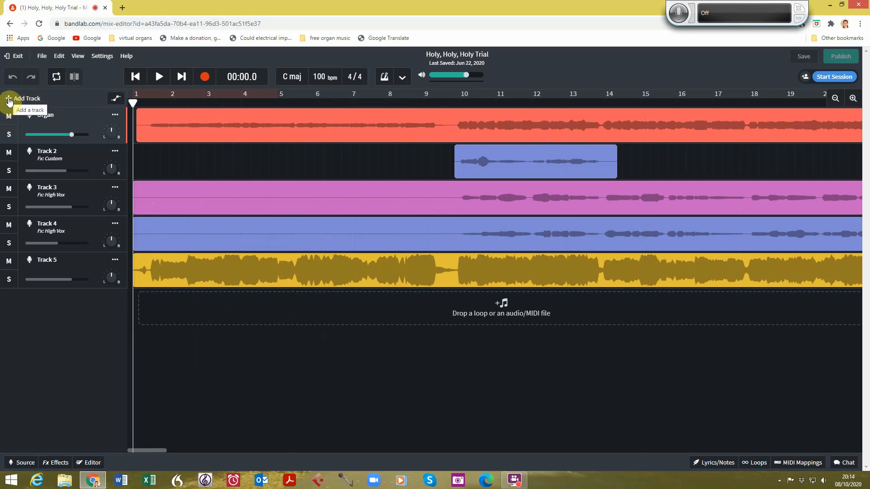
Step: Add a new Voice/Mic track named Wendy below Track 5
click(9, 100)
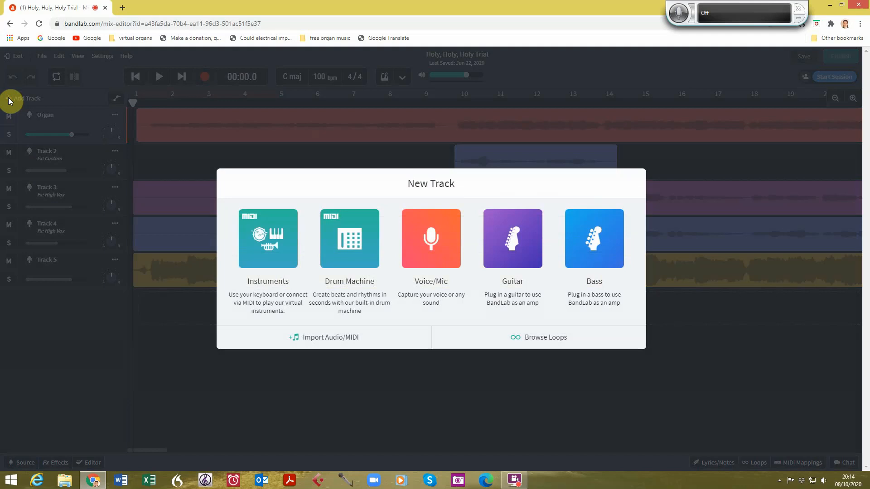
click(440, 248)
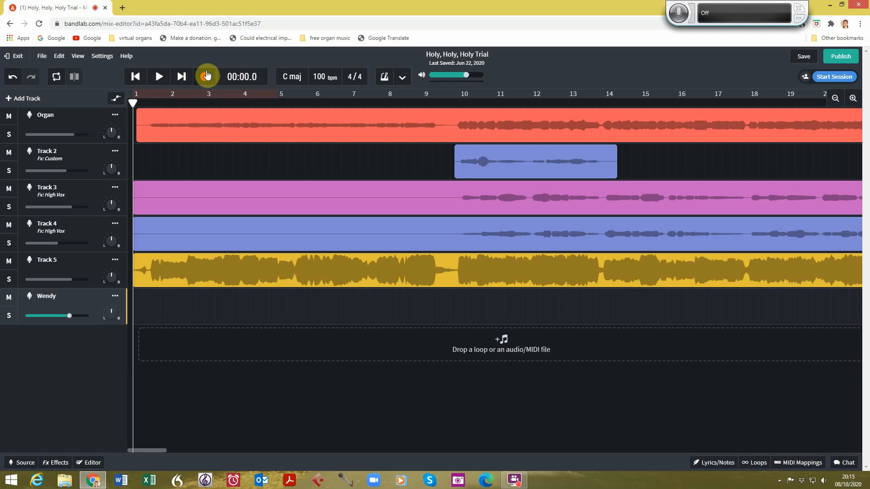
Step: Turn the metronome click on ahead of recording on the Wendy track
click(208, 77)
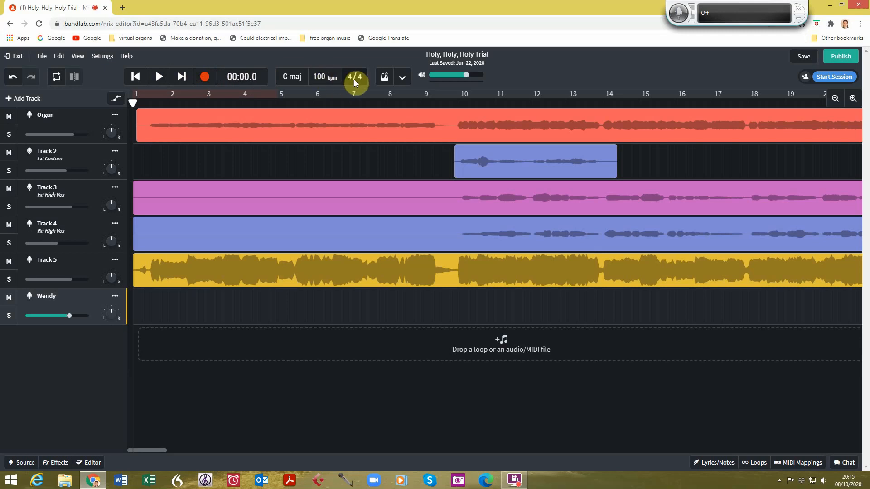
click(384, 80)
click(384, 81)
click(385, 82)
Step: Record a vocal take on the Wendy track from about bar 3 to bar 18
click(159, 81)
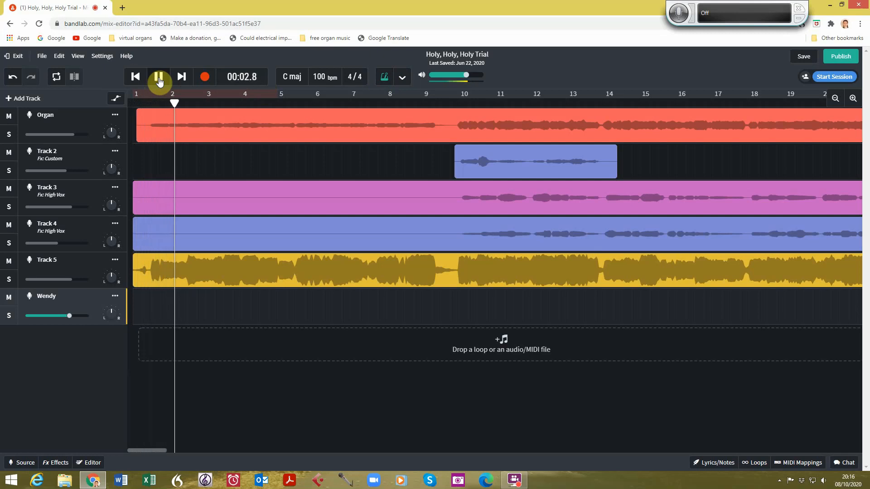
click(205, 80)
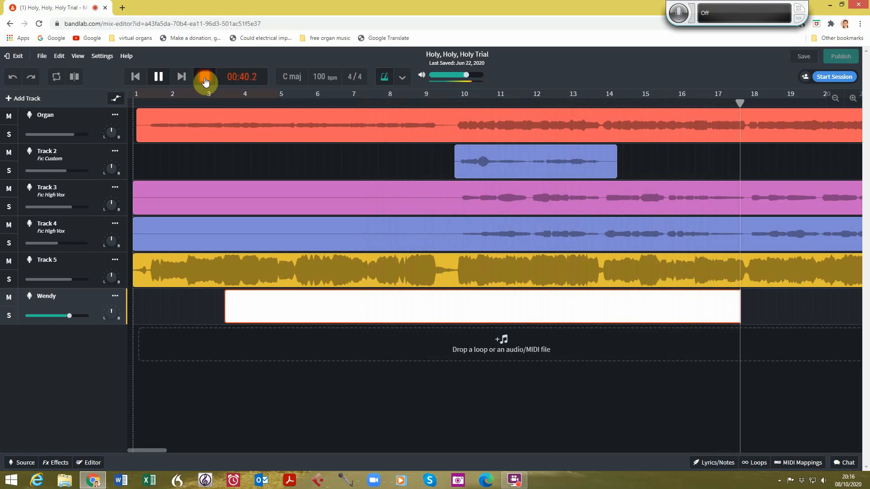
click(205, 81)
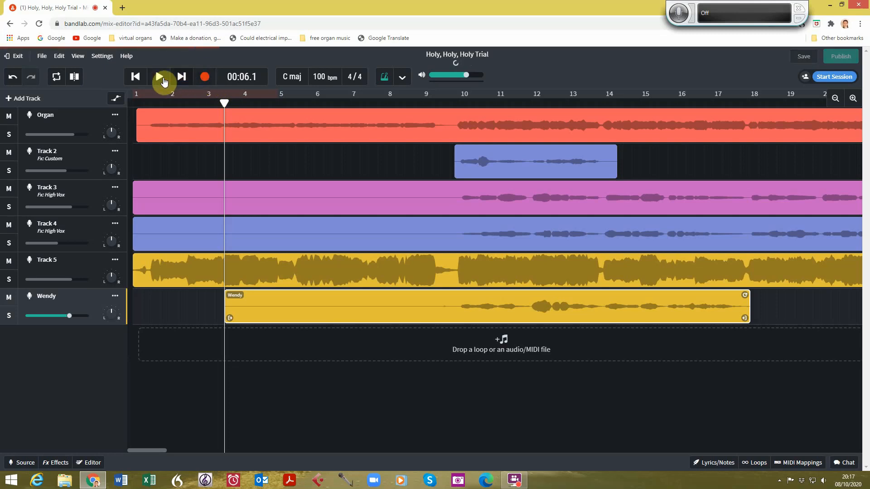
Step: Play back the first take, then record a second Wendy pass over bars 14 to 17
click(159, 81)
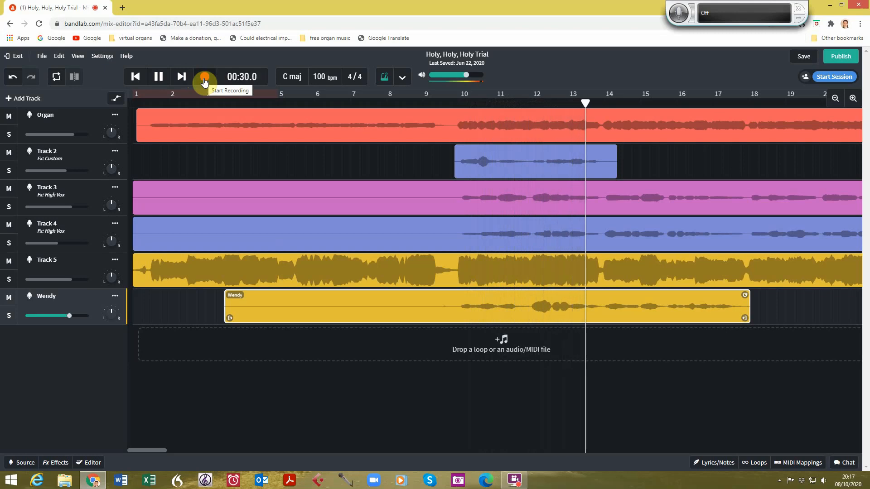
click(204, 80)
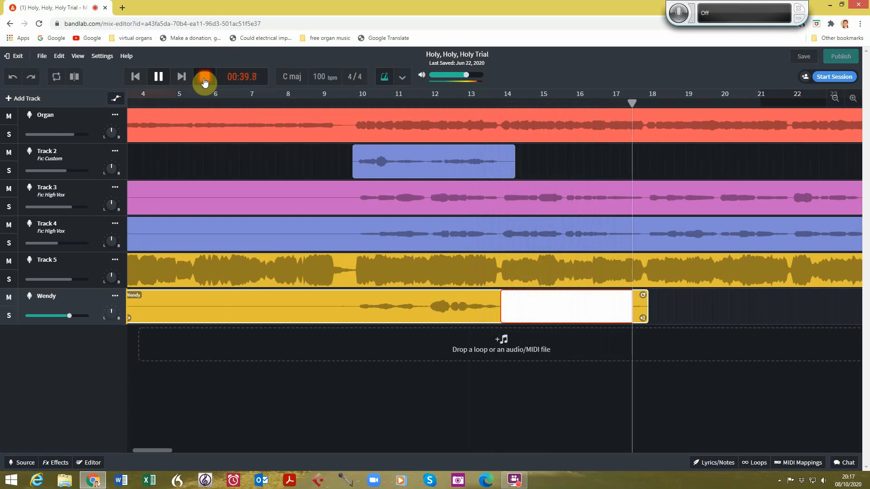
Step: Stop the second Wendy take at about bar 18 and show the editor settings
click(205, 80)
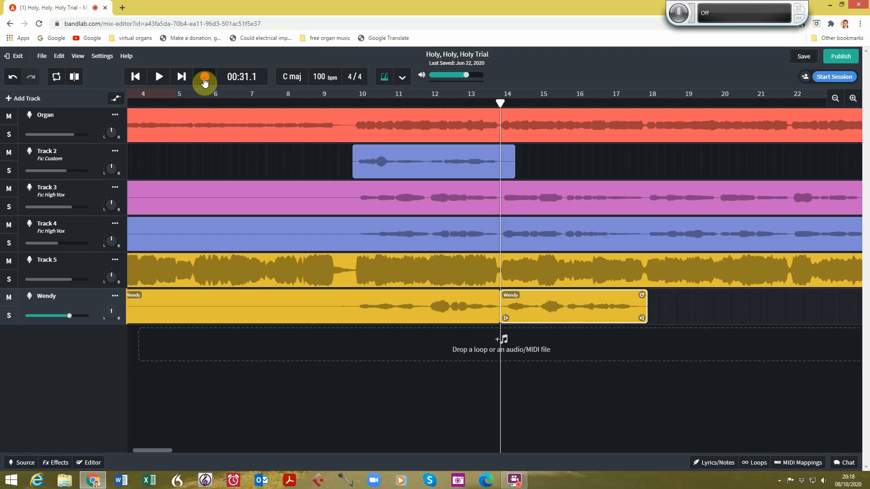
click(107, 60)
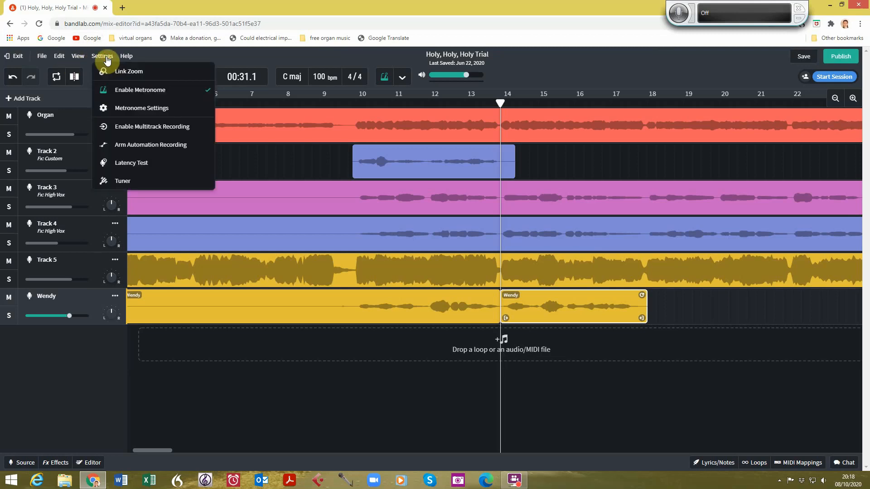
Step: Open the Round-trip Latency Correction test from the Settings menu
click(135, 164)
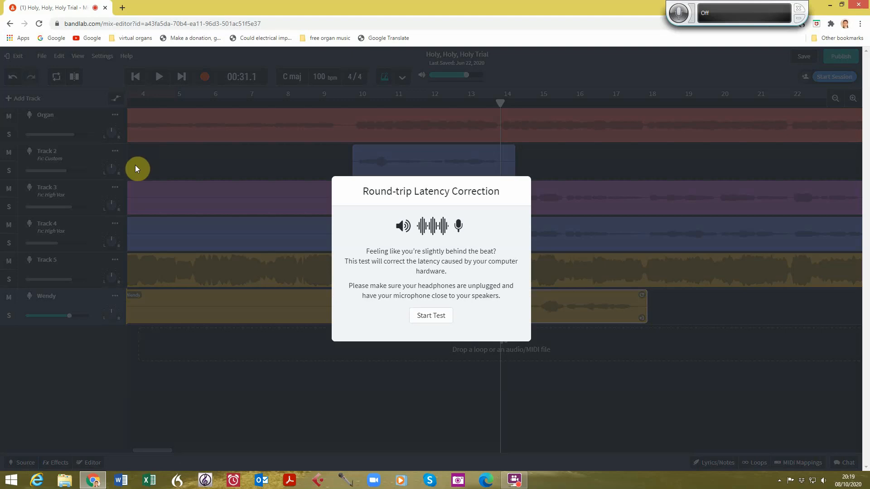
Step: Run the latency test twice, dismiss it after it fails, and save the project as a revision
click(436, 317)
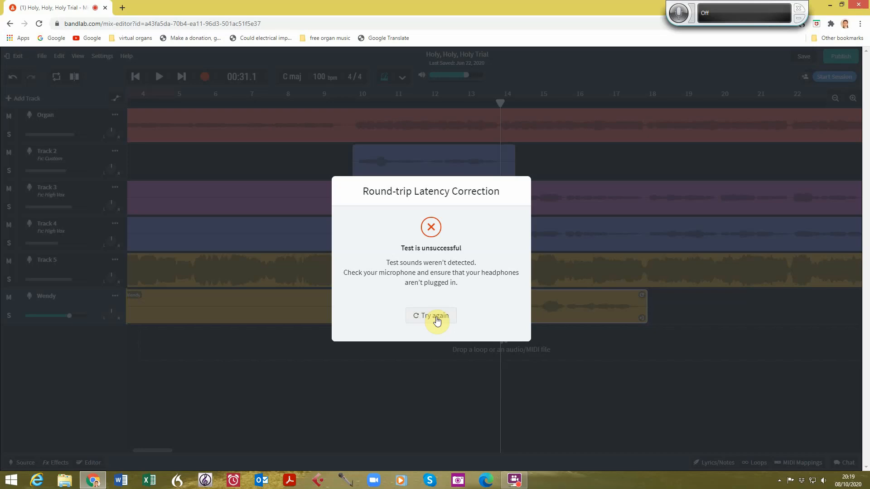
click(437, 317)
click(355, 366)
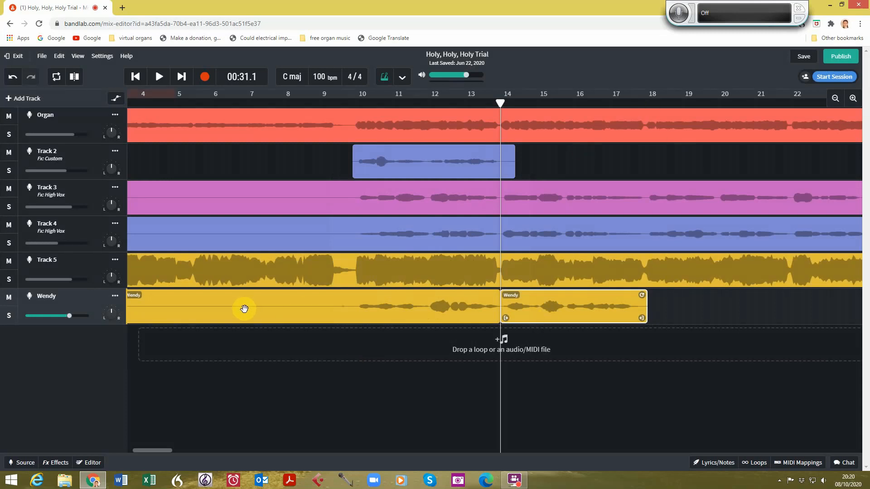
click(804, 60)
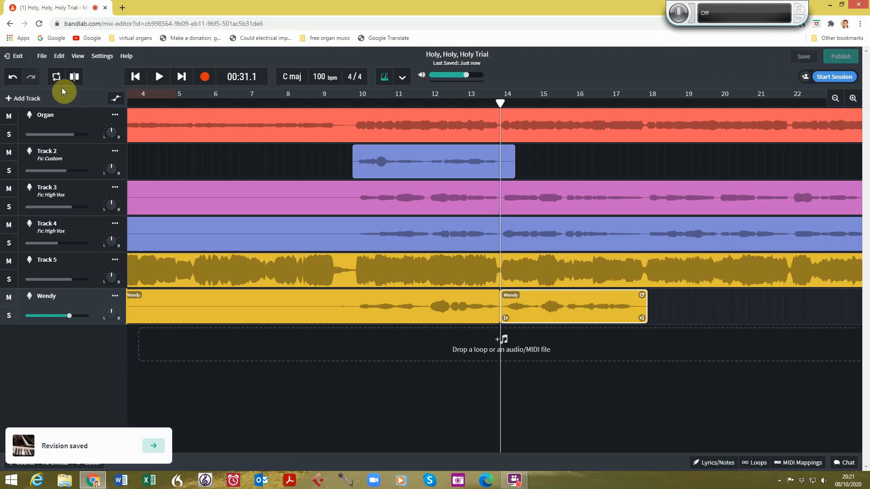
Step: Exit to the Holy, Holy, Holy Trial project page and show the account menu
click(16, 59)
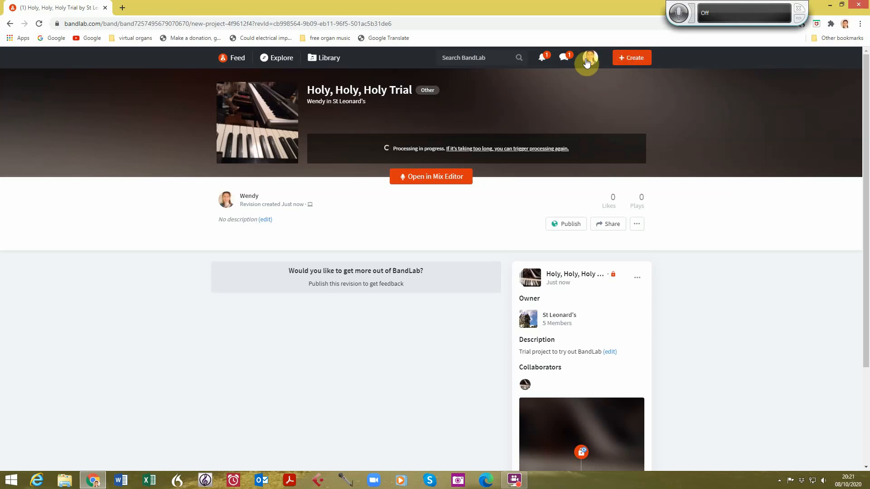
click(593, 60)
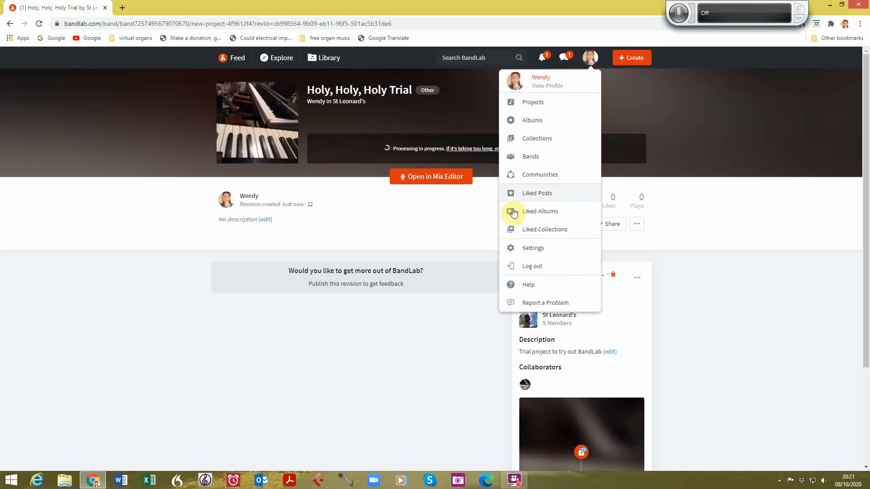
Step: Log out of BandLab and close the Chrome window
click(519, 269)
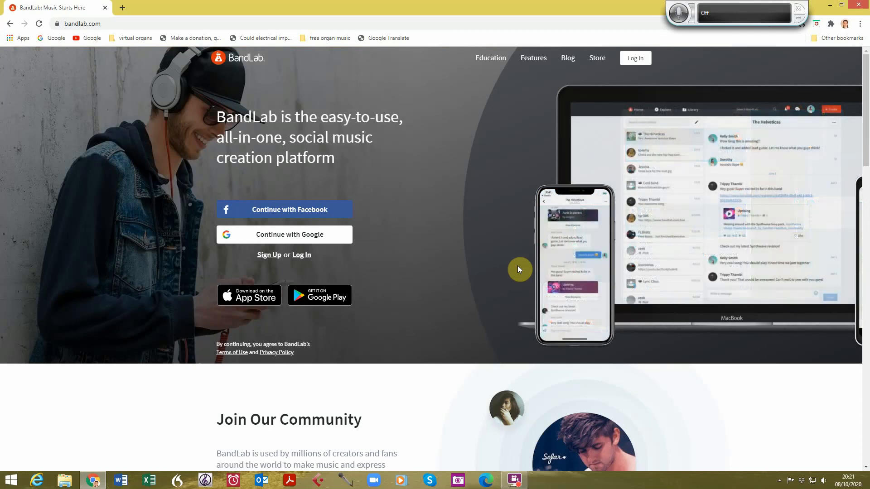
click(860, 6)
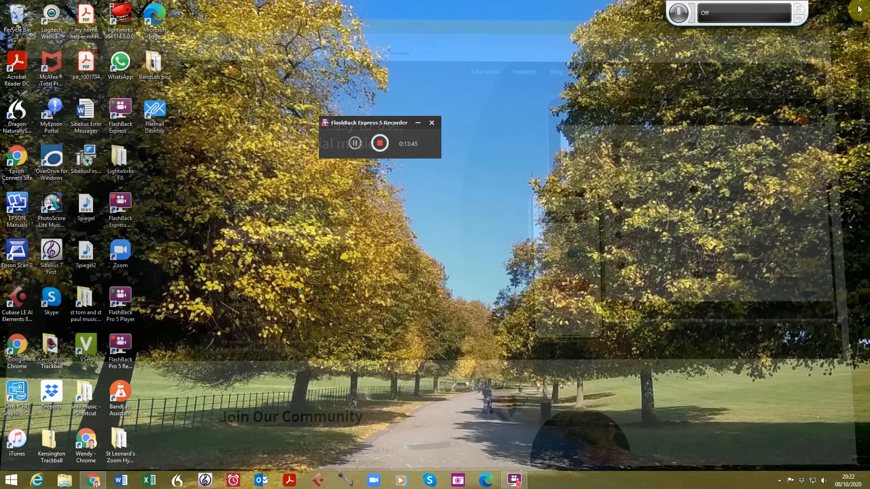